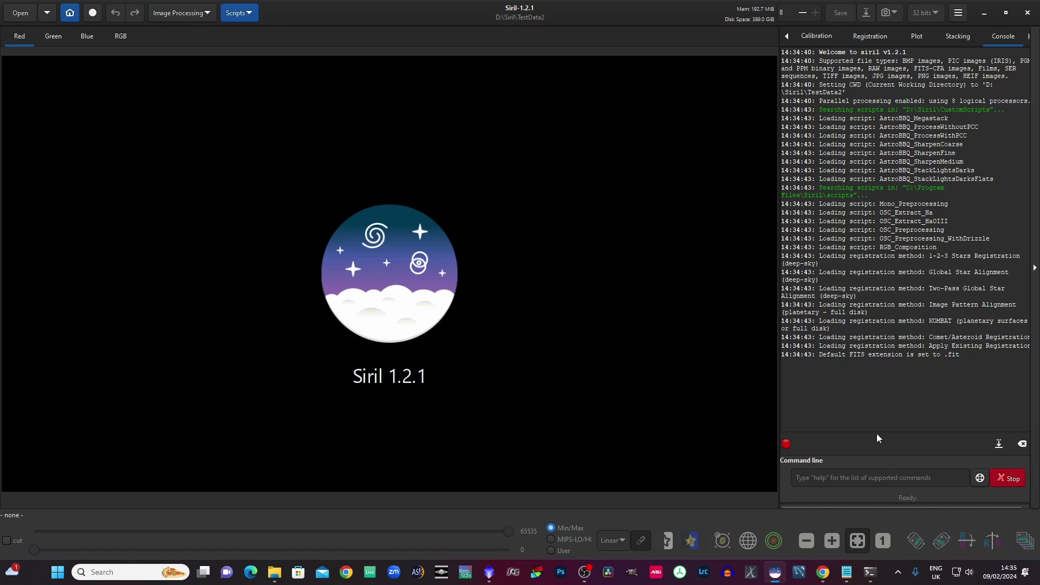
- Open result.fit from the file browser into the viewer
{"action": "left_click", "coordinate": [17, 16]}
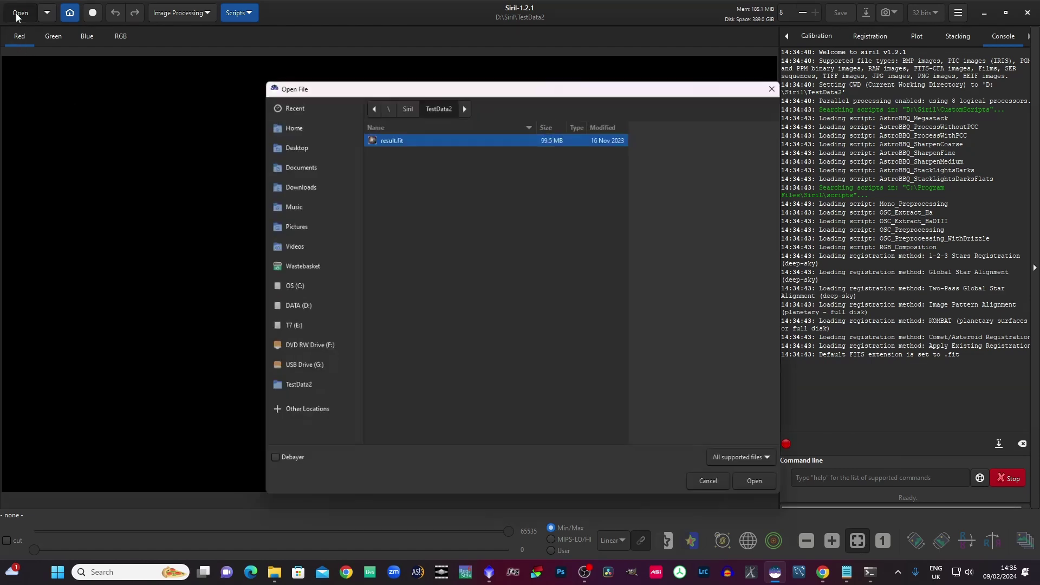
{"action": "left_click_drag", "start_coordinate": [552, 85], "coordinate": [501, 104]}
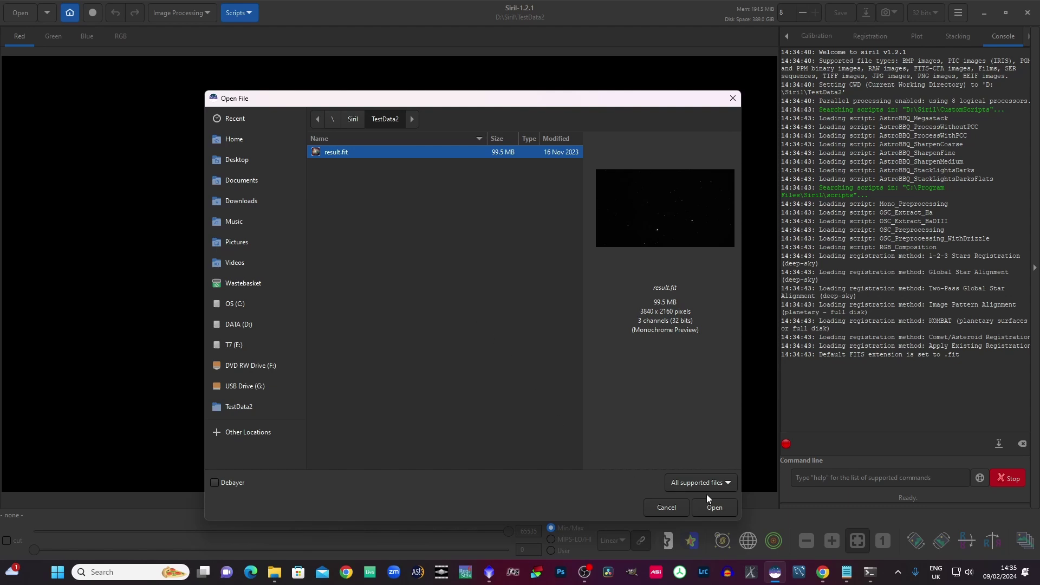
{"action": "left_click", "coordinate": [715, 507]}
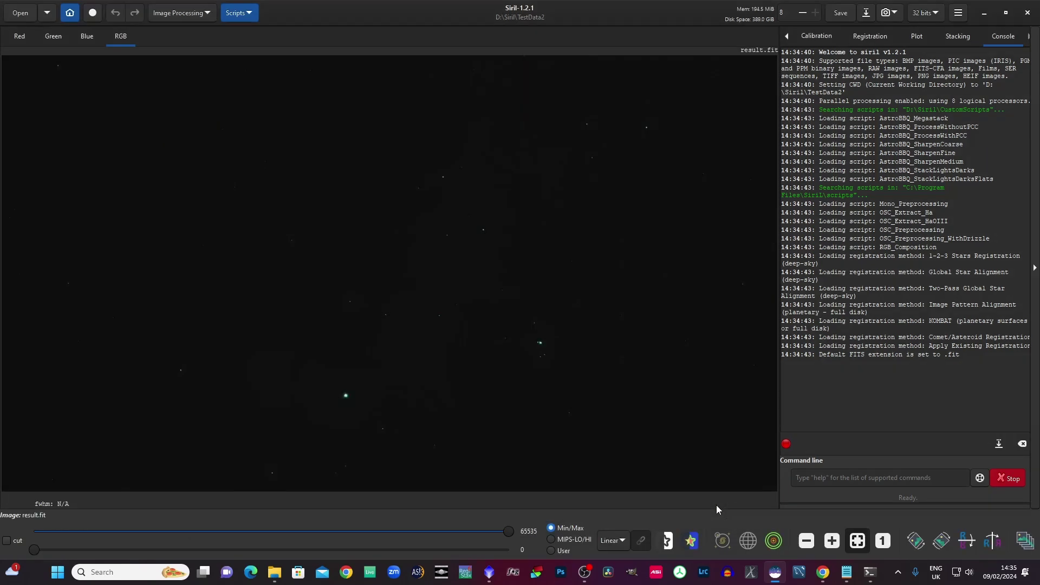
- Display the image in AutoStretch mode with linked channels to remove the green cast
{"action": "left_click", "coordinate": [618, 541]}
{"action": "left_click", "coordinate": [629, 495]}
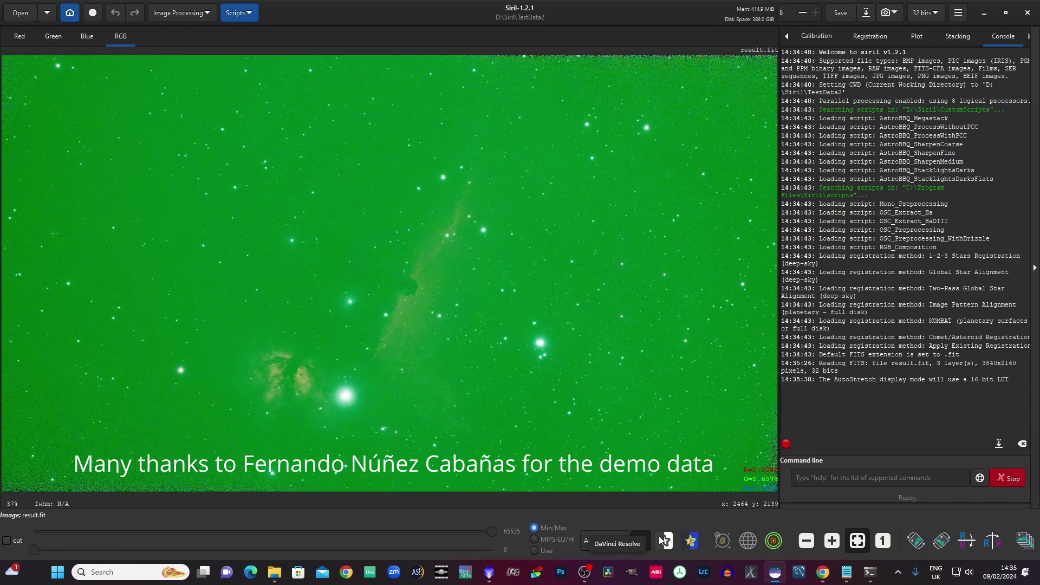
{"action": "left_click", "coordinate": [642, 541]}
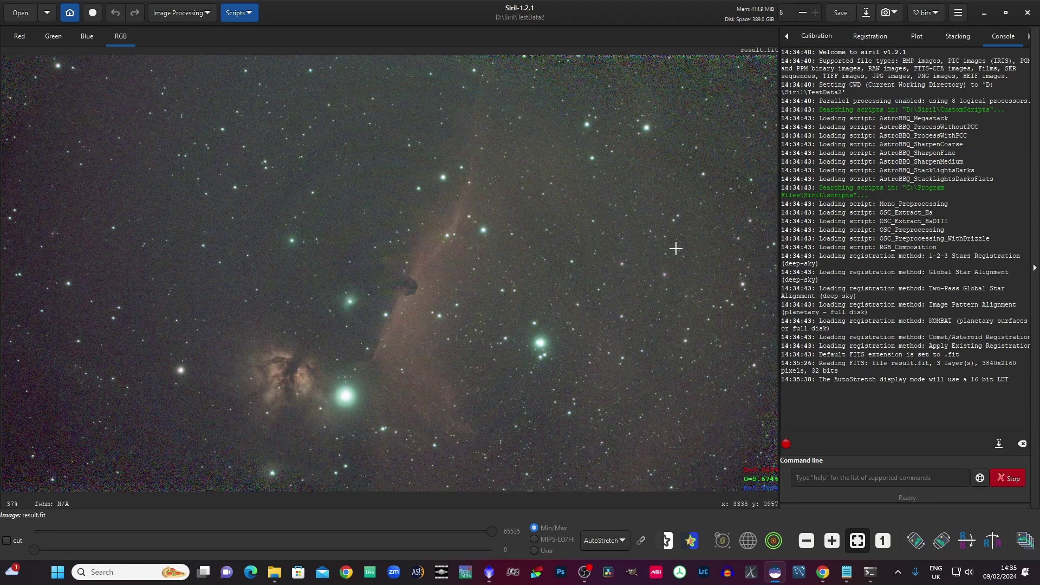
- Run Photometric Color Calibration using IC434 coordinates from SIMBAD and the NOMAD catalogue
{"action": "left_click", "coordinate": [190, 13]}
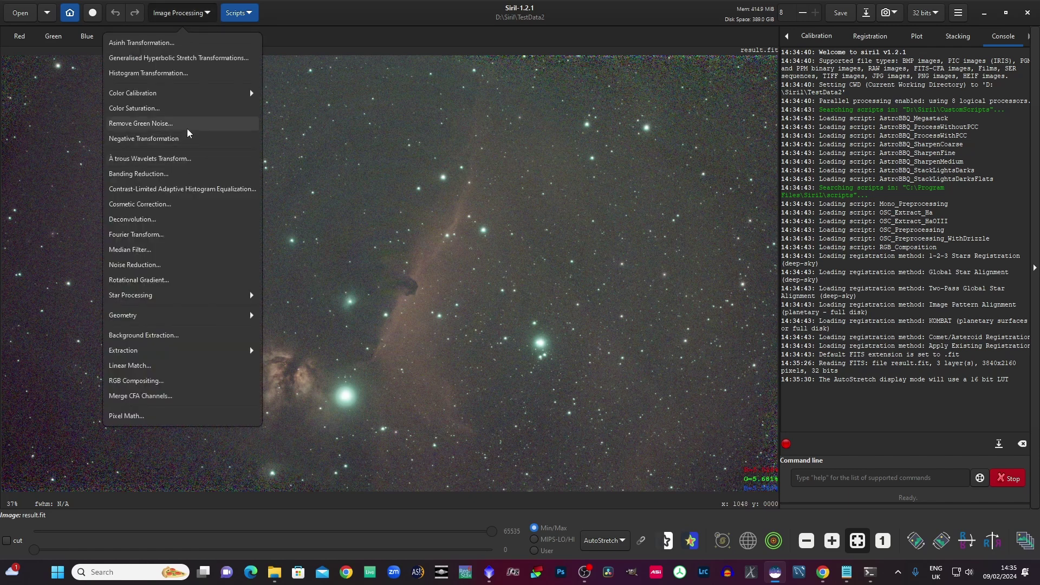
{"action": "left_click", "coordinate": [181, 95]}
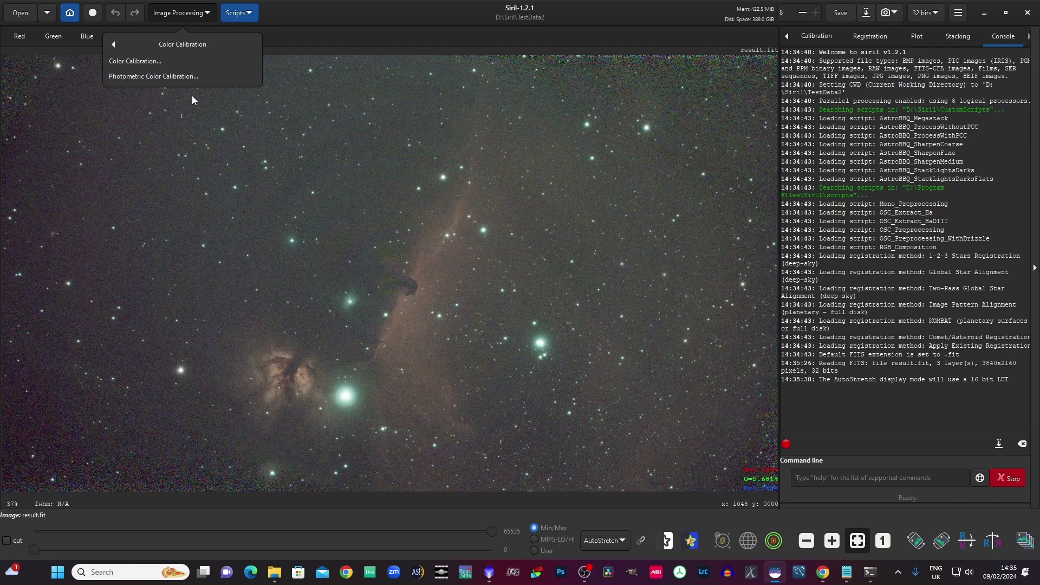
{"action": "left_click", "coordinate": [208, 76]}
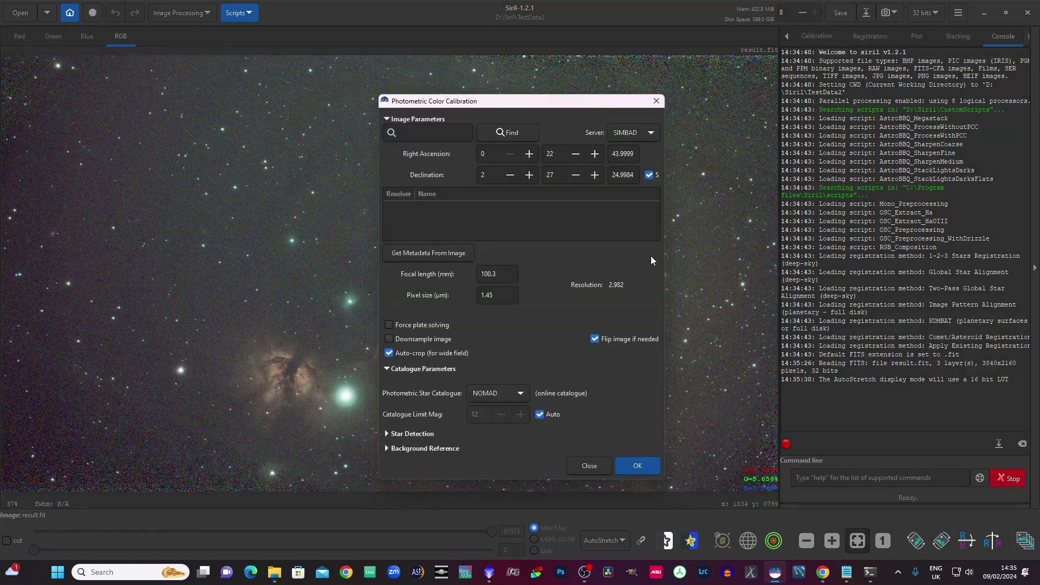
{"action": "left_click", "coordinate": [428, 138]}
{"action": "type", "text": "IC434"}
{"action": "left_click", "coordinate": [509, 133]}
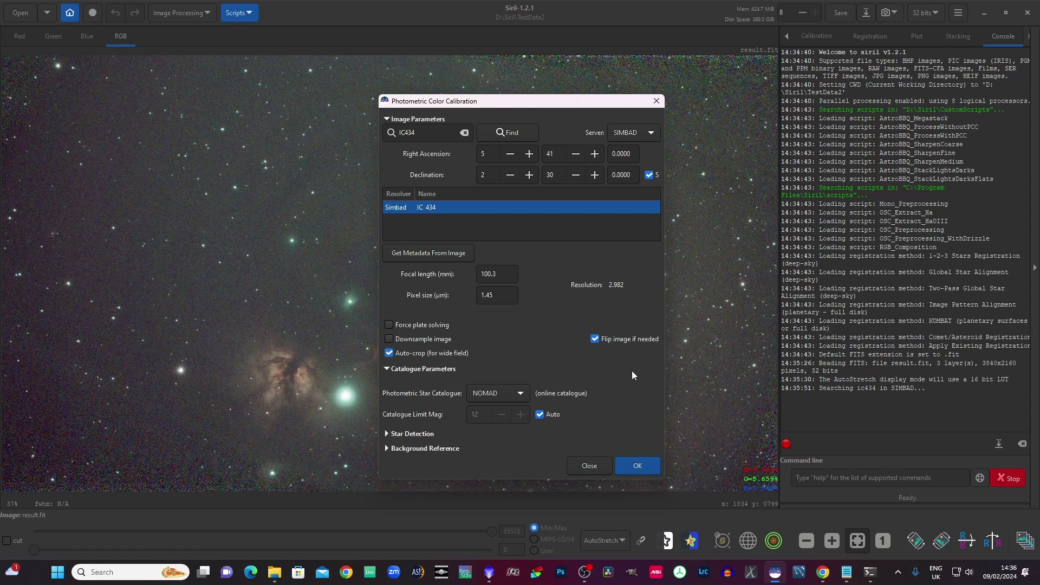
{"action": "left_click", "coordinate": [638, 467]}
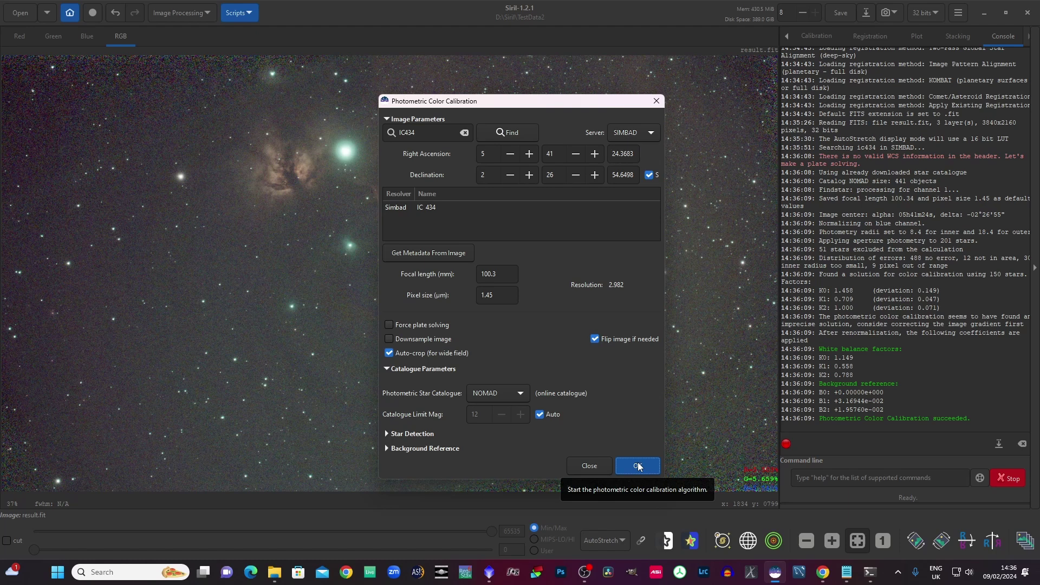
{"action": "left_click", "coordinate": [589, 466]}
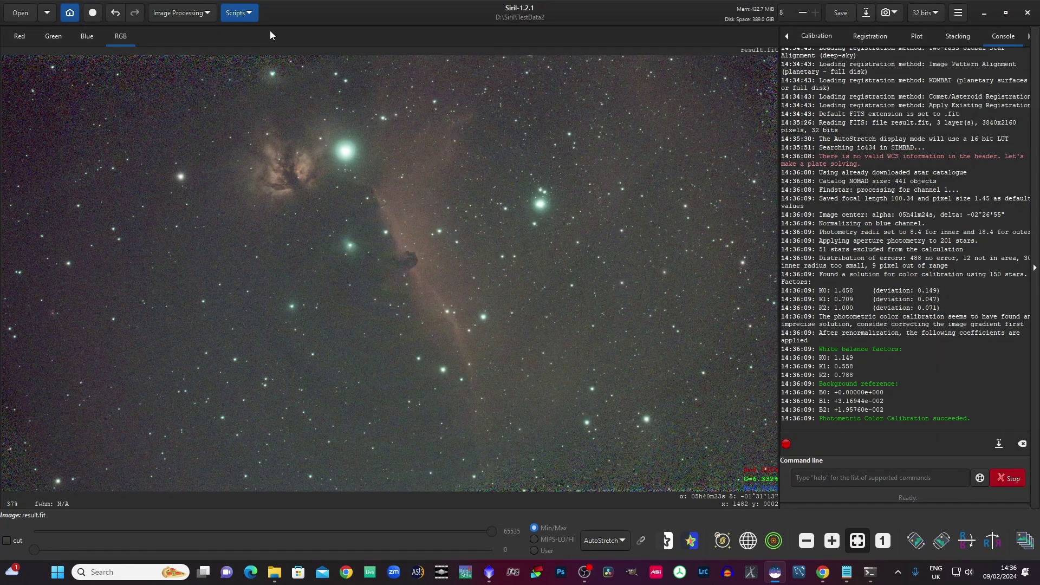
- Run the AstroBBQ_ProcessWithPCC script and confirm the warning dialog
{"action": "left_click", "coordinate": [241, 15]}
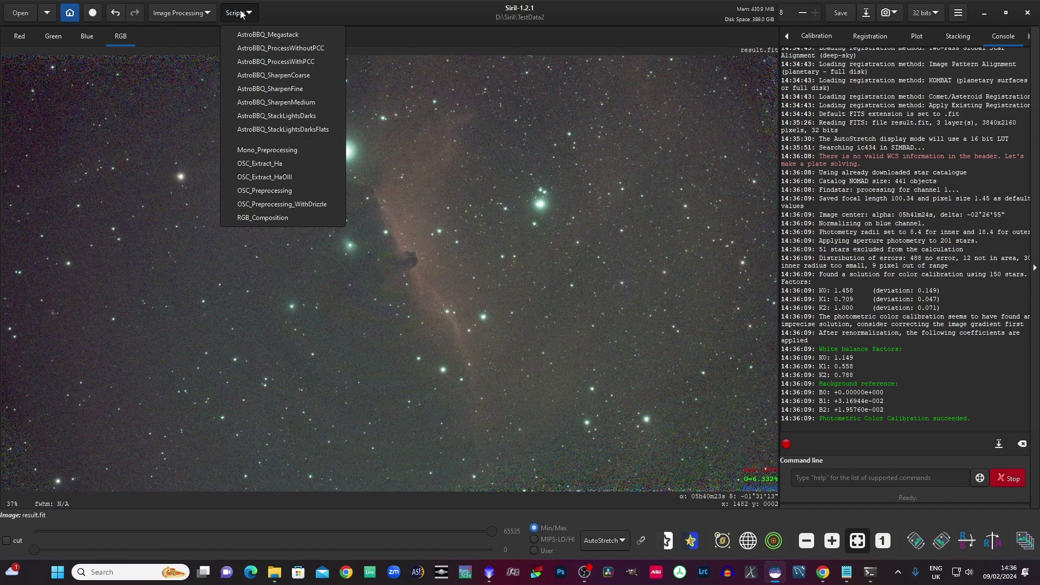
{"action": "left_click", "coordinate": [281, 62]}
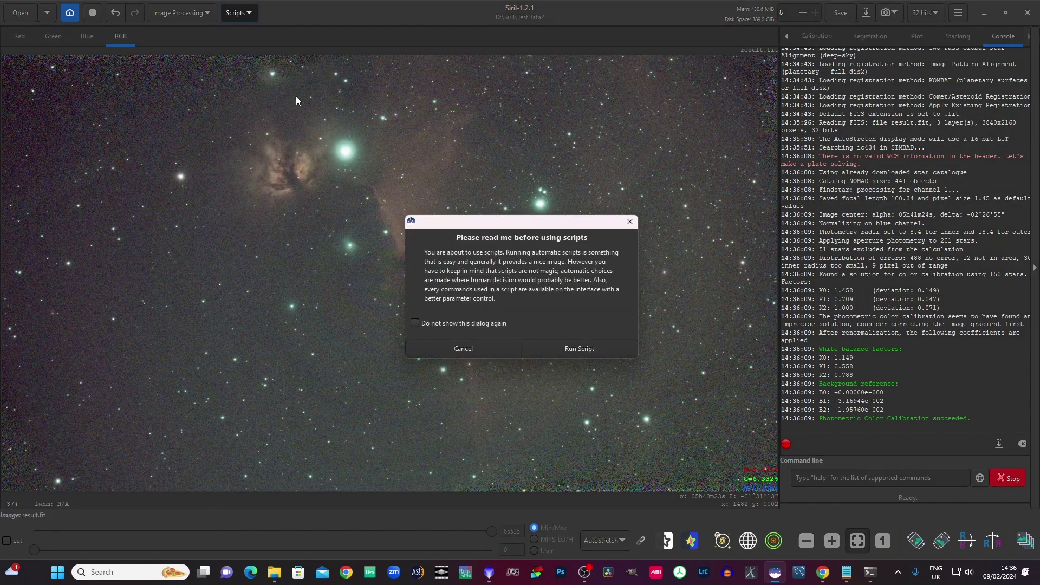
{"action": "left_click", "coordinate": [578, 347]}
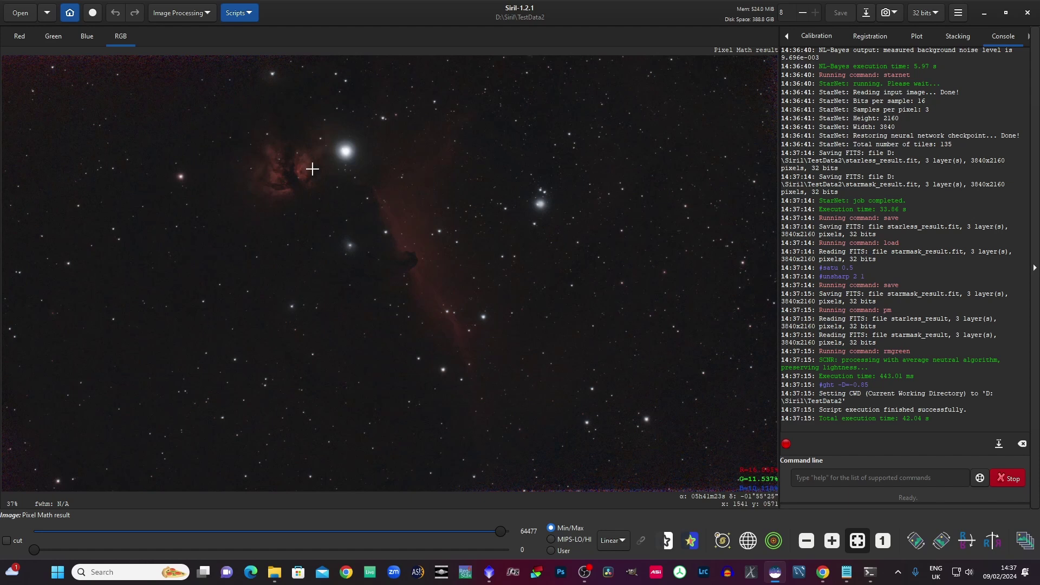
- Wait for the StarNet recombination to finish, then bring up the Image Processing functions
{"action": "left_click", "coordinate": [207, 14]}
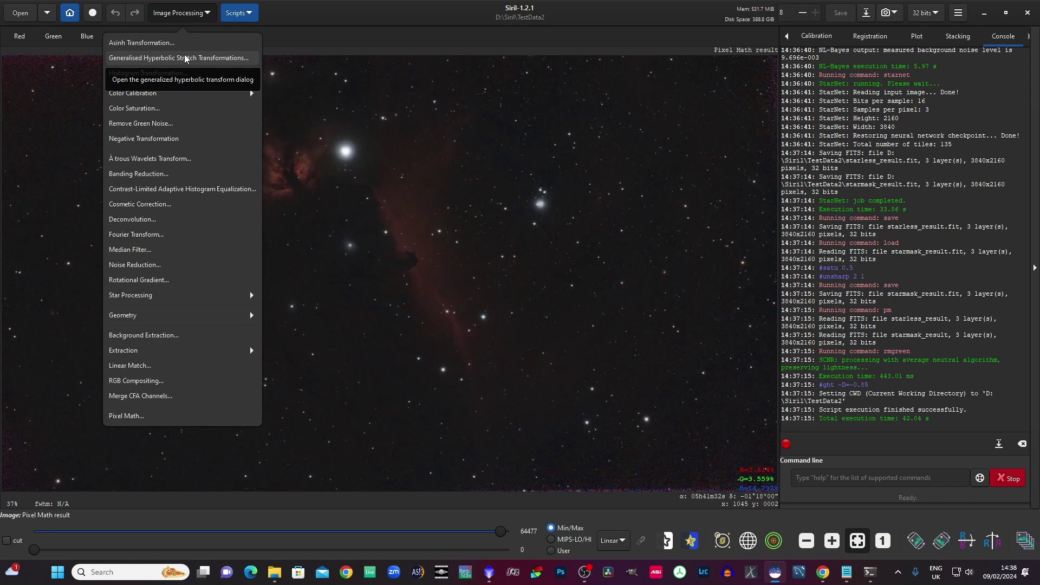
- Apply a GHS stretch with factor ~1.026 and histogram-peak symmetry point, then raise the factor
{"action": "left_click", "coordinate": [184, 58]}
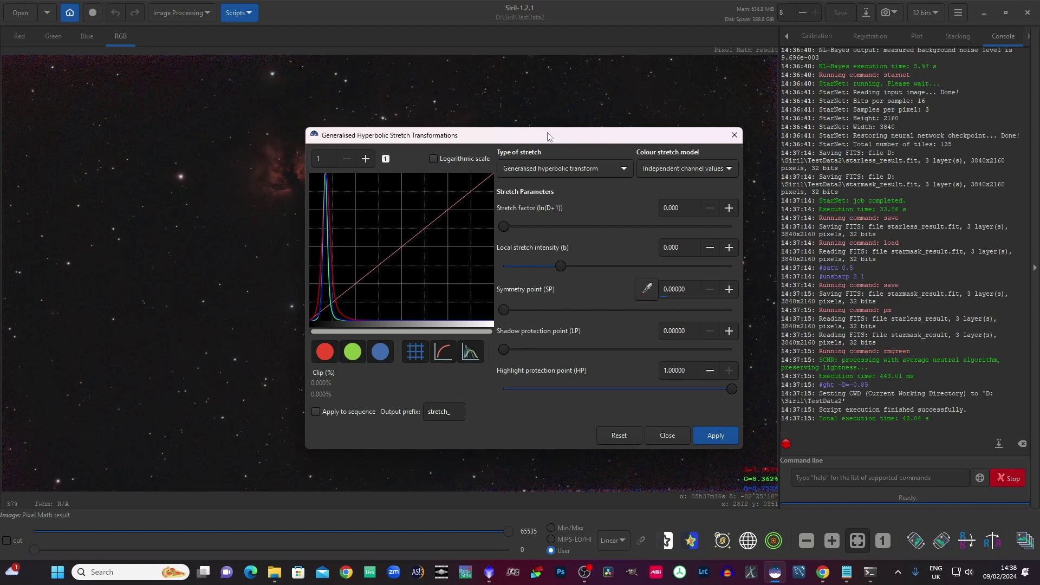
{"action": "left_click_drag", "start_coordinate": [547, 138], "coordinate": [728, 38]}
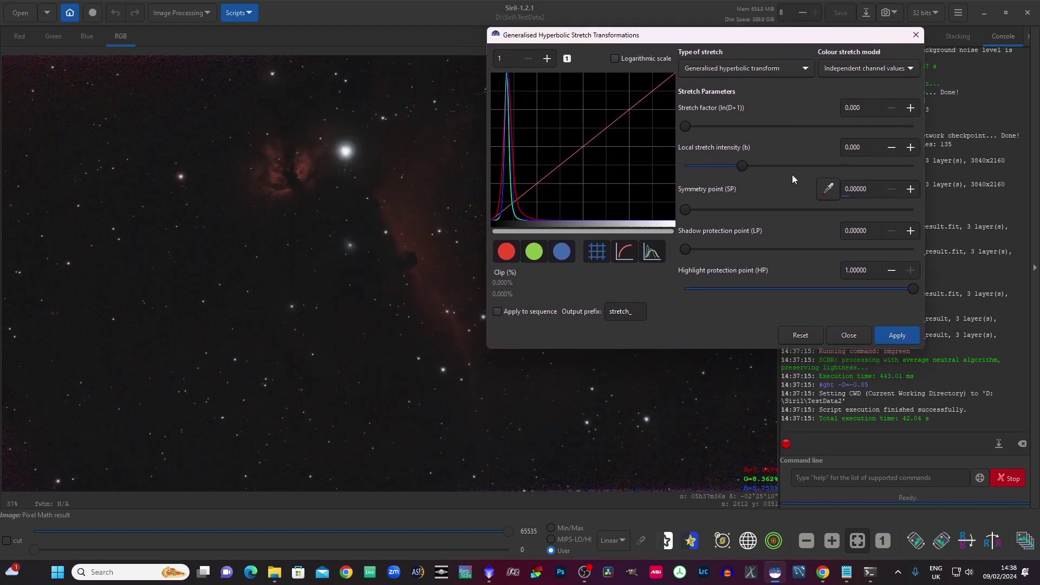
{"action": "left_click", "coordinate": [517, 187]}
{"action": "left_click_drag", "start_coordinate": [687, 128], "coordinate": [711, 130]}
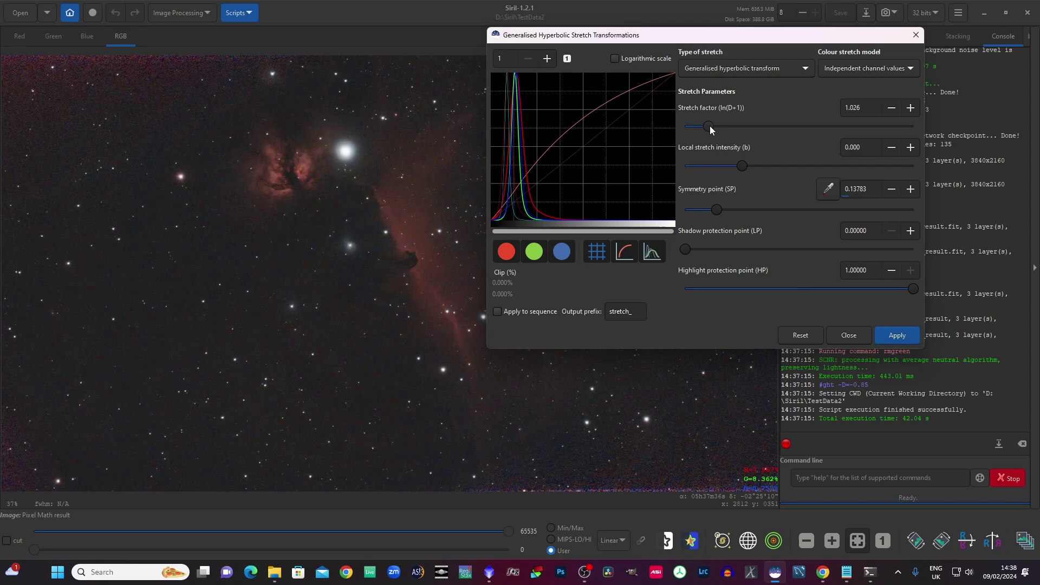
{"action": "left_click", "coordinate": [897, 335]}
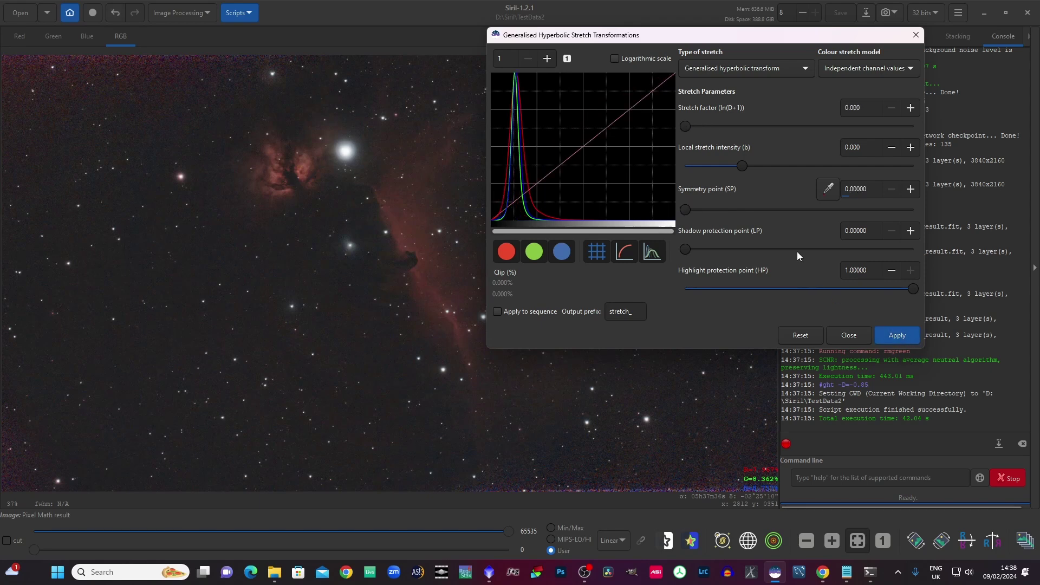
{"action": "left_click_drag", "start_coordinate": [685, 126], "coordinate": [699, 127]}
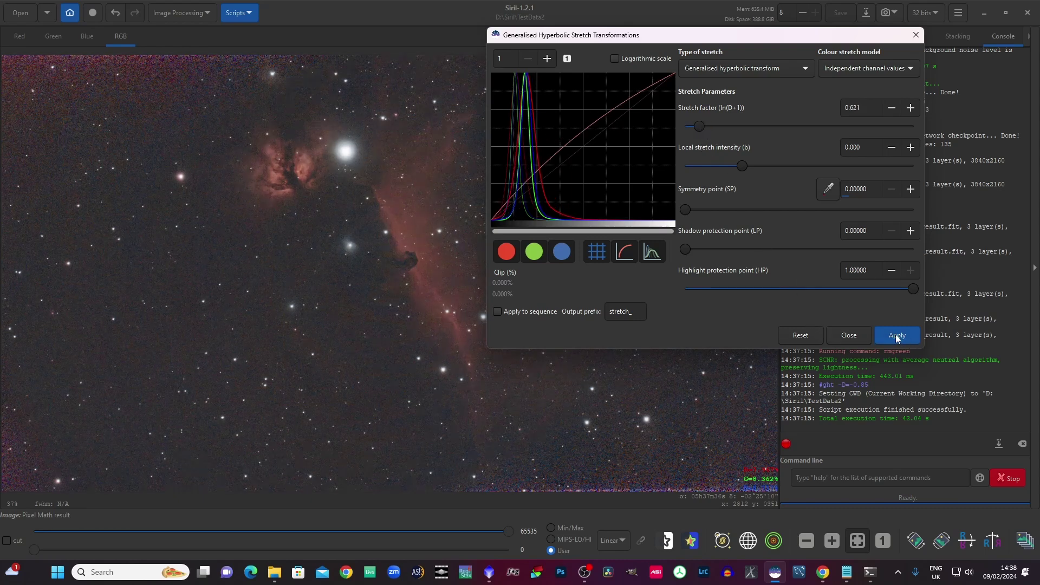
- Apply the pending stretch, then apply another: factor 0.883, local intensity 2.780, symmetry point 0.484
{"action": "left_click", "coordinate": [896, 335]}
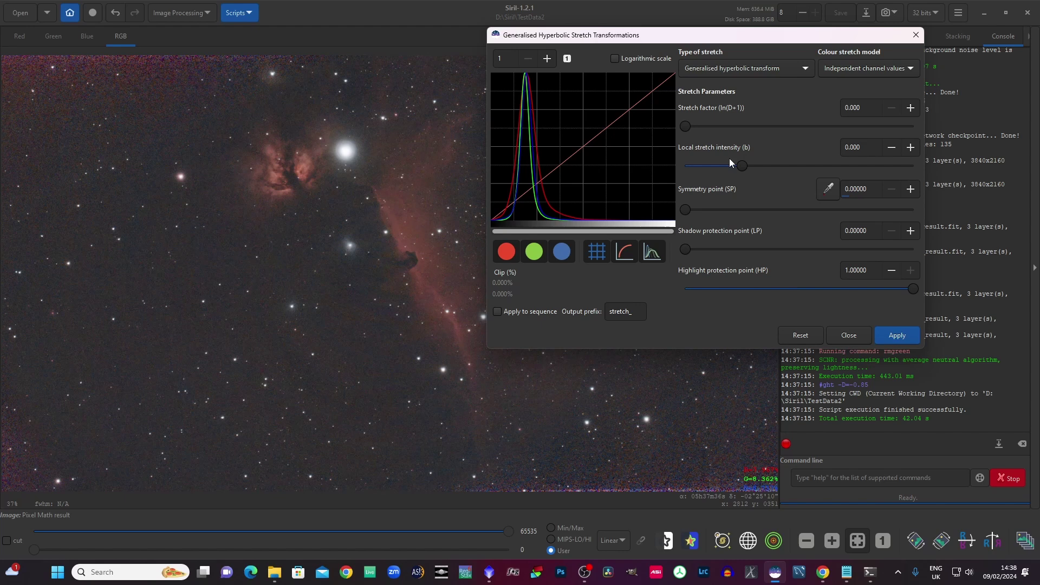
{"action": "left_click_drag", "start_coordinate": [688, 126], "coordinate": [704, 123]}
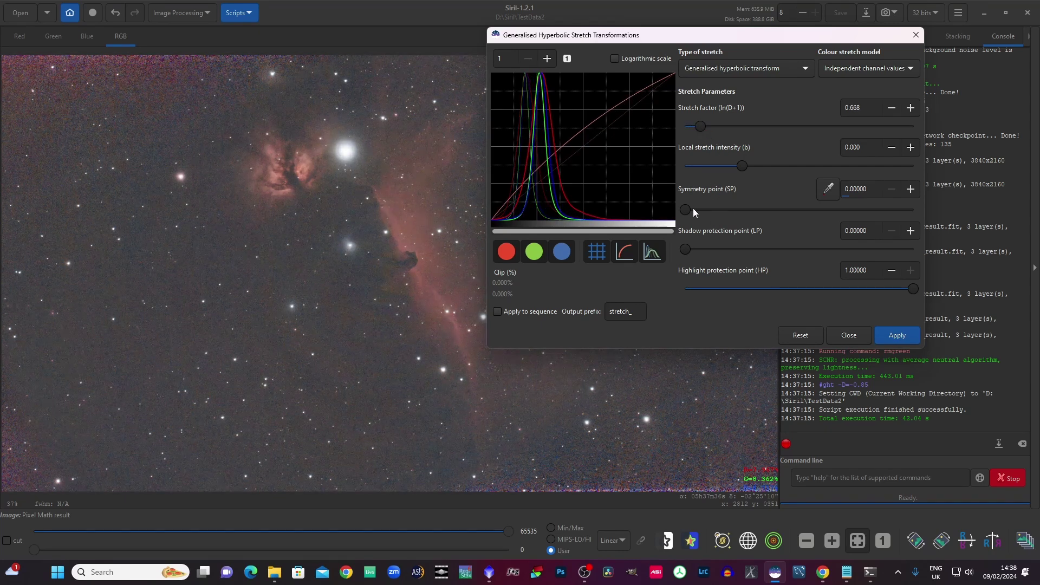
{"action": "left_click_drag", "start_coordinate": [686, 211], "coordinate": [780, 207]}
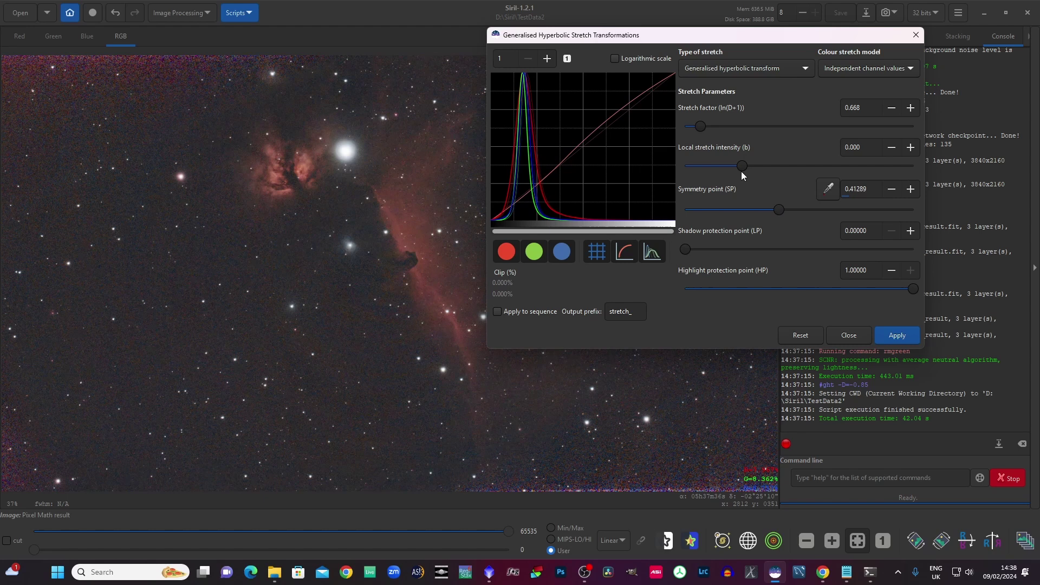
{"action": "left_click_drag", "start_coordinate": [742, 163], "coordinate": [777, 164]}
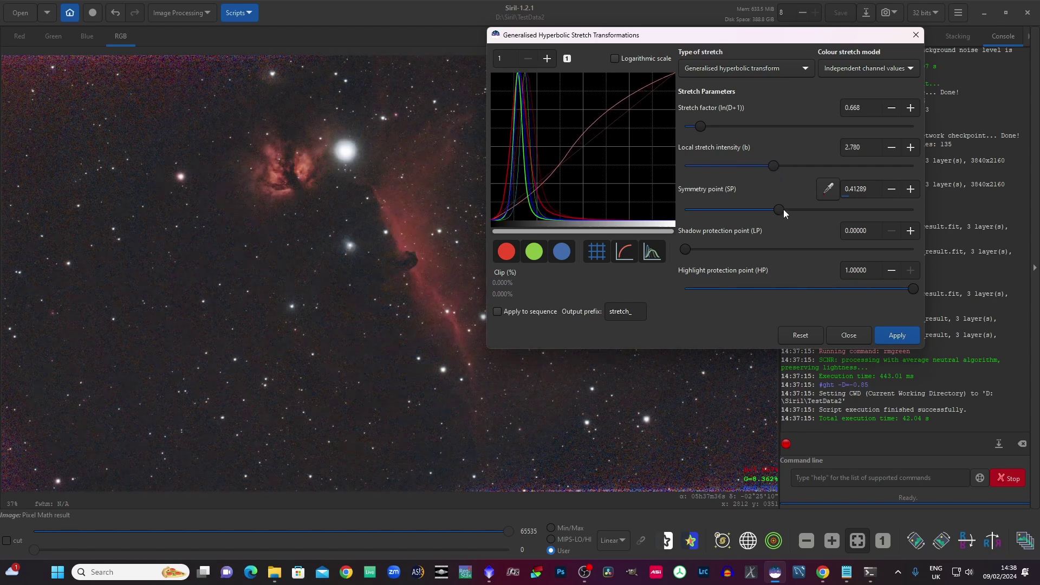
{"action": "mouse_move", "coordinate": [777, 209]}
{"action": "left_mouse_down"}
{"action": "mouse_move", "coordinate": [761, 210]}
{"action": "mouse_move", "coordinate": [773, 211]}
{"action": "left_mouse_up"}
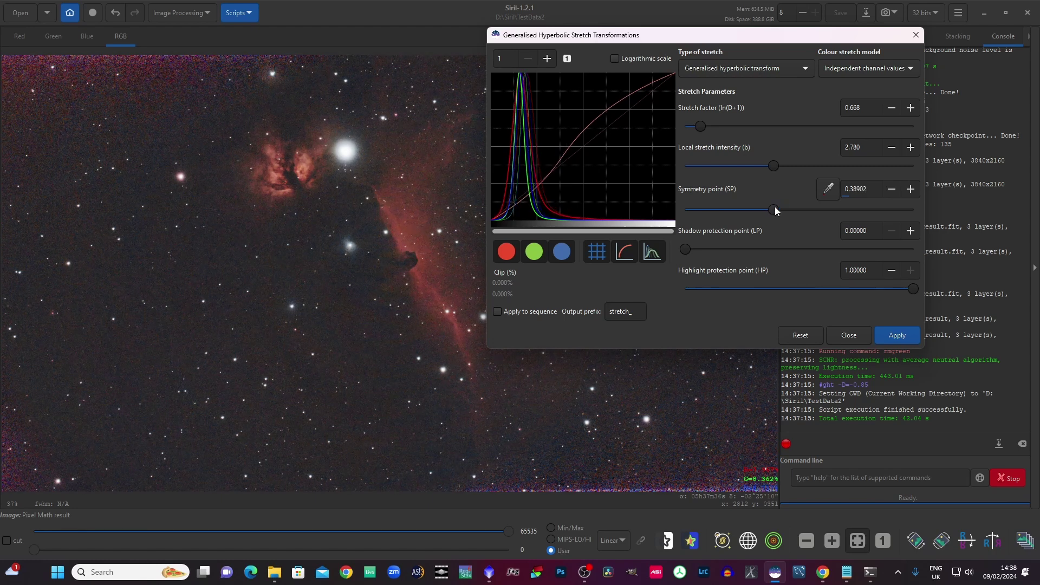
{"action": "left_click_drag", "start_coordinate": [776, 211], "coordinate": [795, 211]}
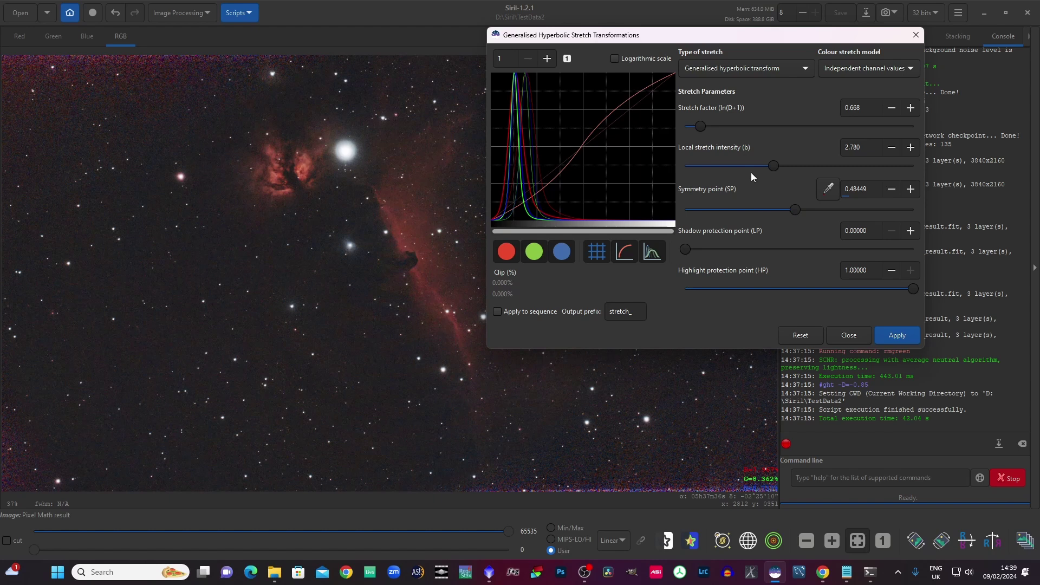
{"action": "left_click_drag", "start_coordinate": [701, 127], "coordinate": [707, 126]}
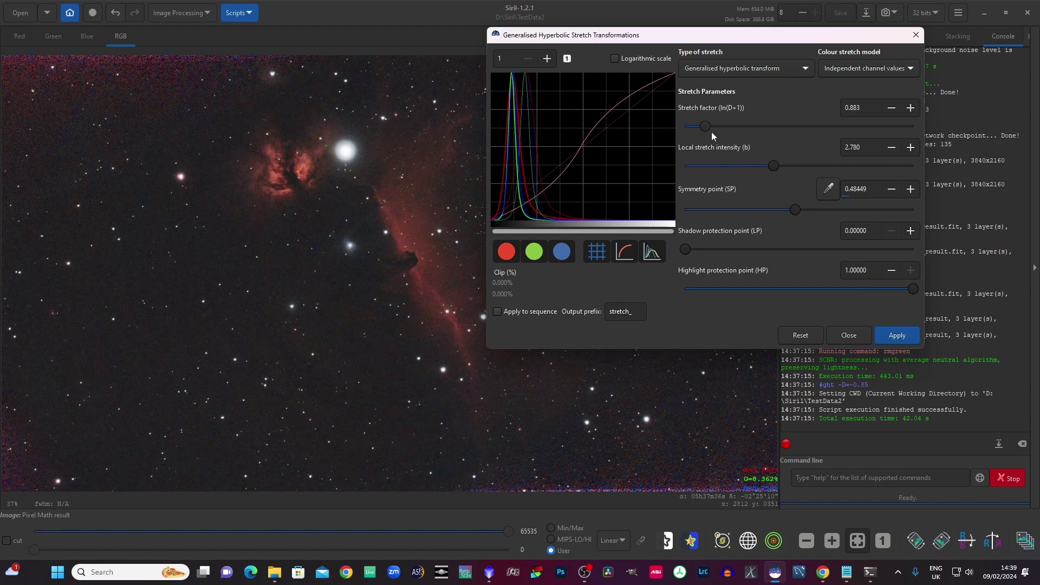
{"action": "left_click", "coordinate": [901, 336]}
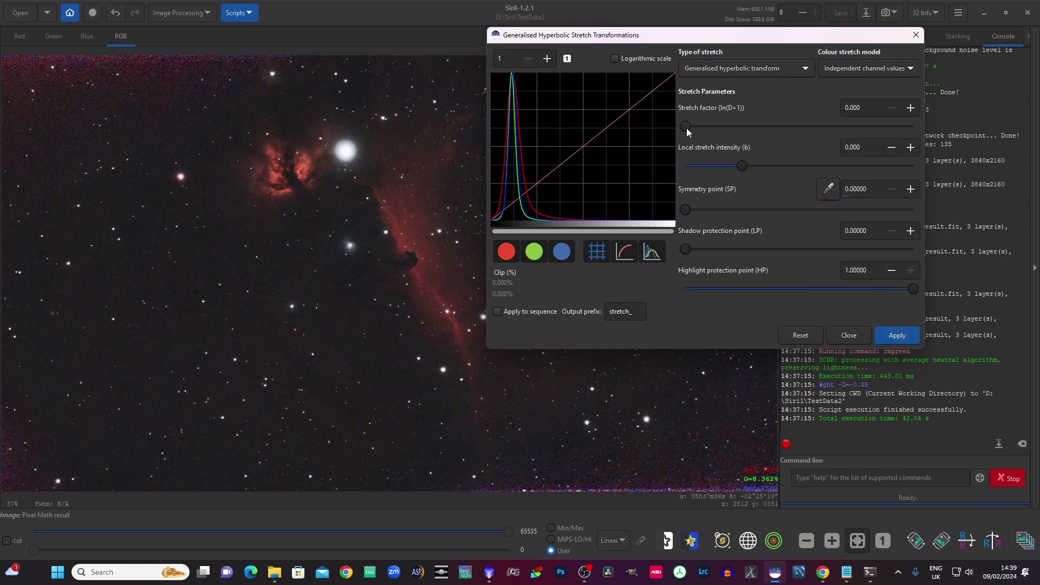
- Apply a final stretch with factor 0.573 and symmetry point 0.284, then close the GHS window
{"action": "left_click_drag", "start_coordinate": [688, 125], "coordinate": [699, 127]}
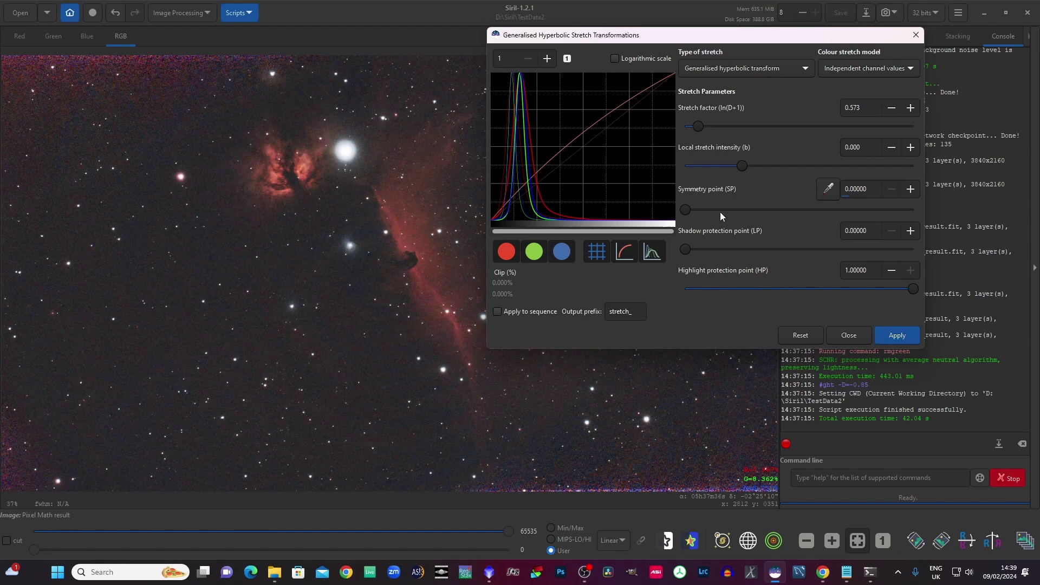
{"action": "left_click_drag", "start_coordinate": [687, 210], "coordinate": [749, 211]}
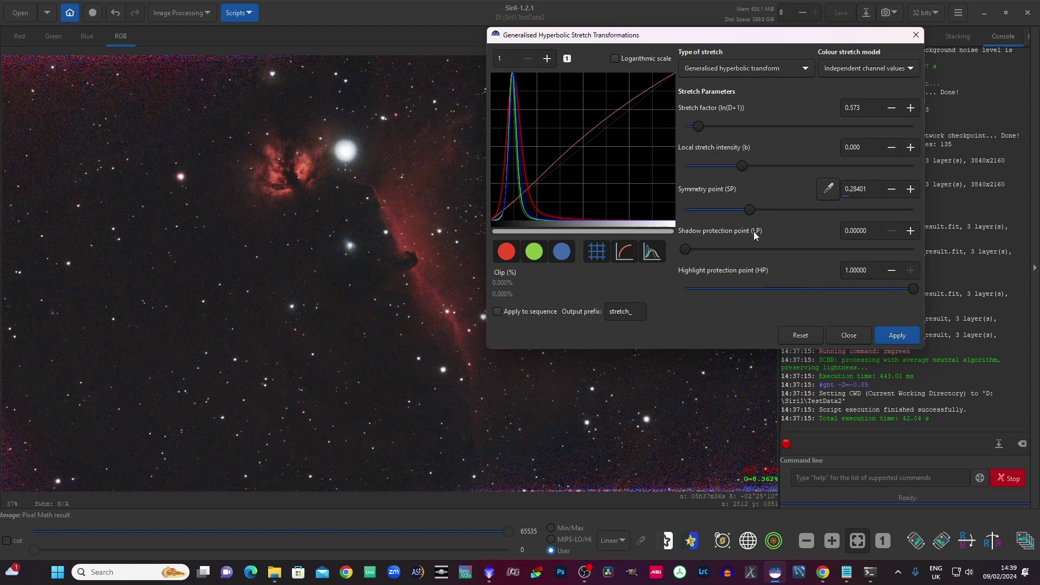
{"action": "left_click", "coordinate": [895, 336]}
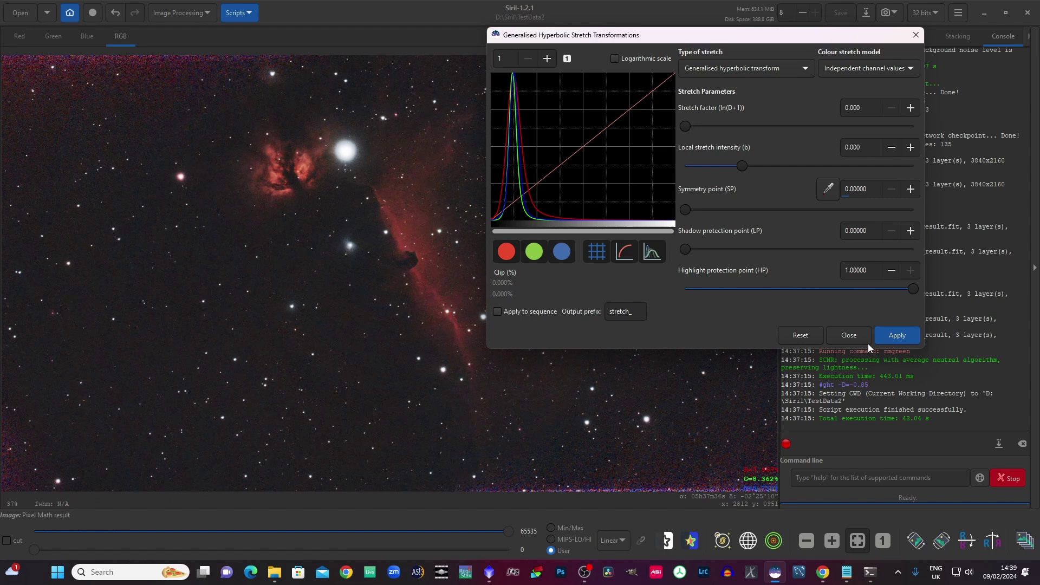
{"action": "left_click", "coordinate": [849, 336]}
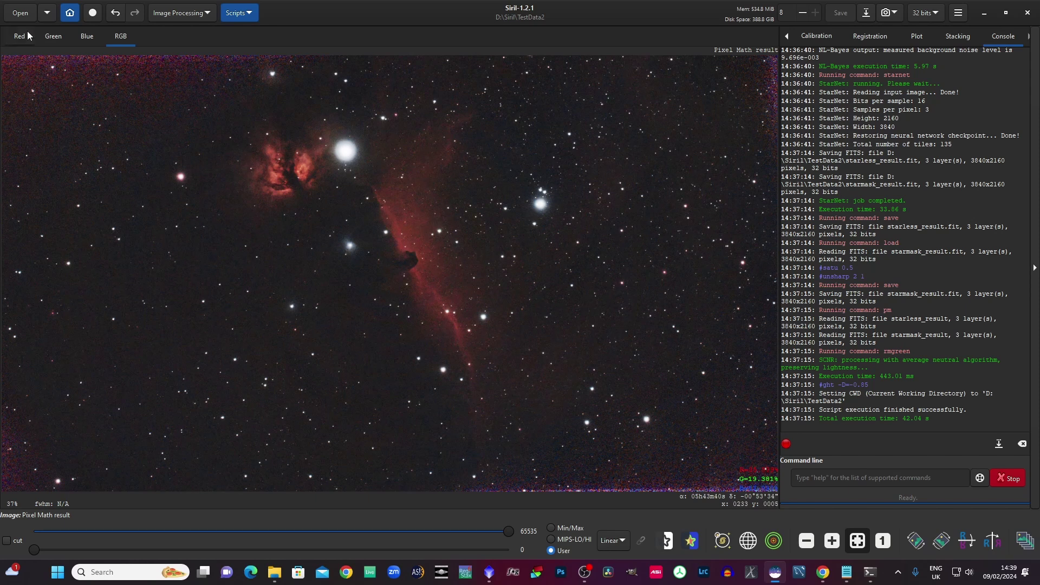
- Show the TestData2 folder listing starmask_result.fit, starless_result.fit and result.fit
{"action": "left_click", "coordinate": [19, 14]}
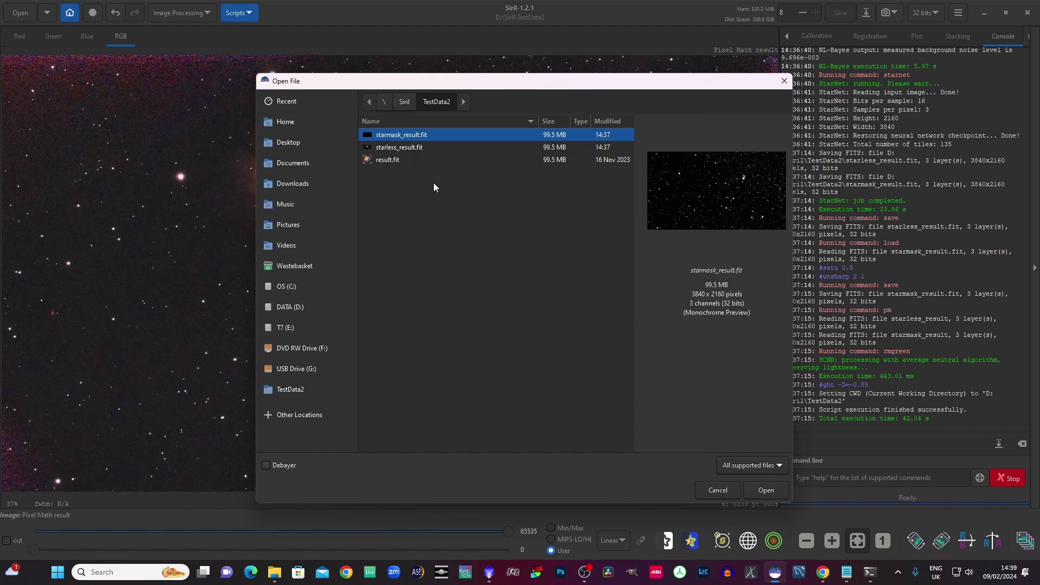
- Preview starless_result.fit, then cancel the Open File dialog without loading it
{"action": "left_click", "coordinate": [396, 148]}
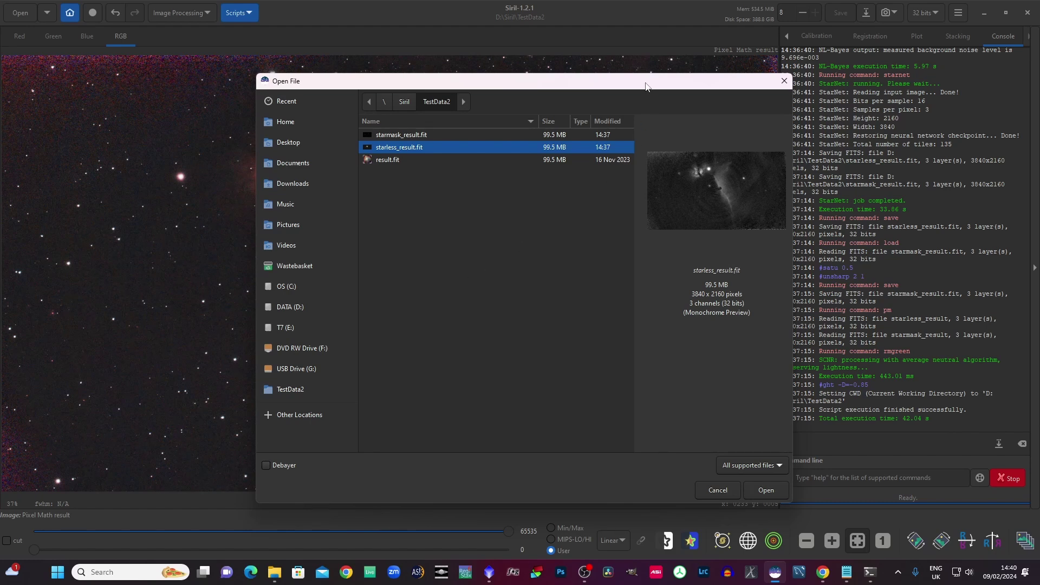
{"action": "left_click_drag", "start_coordinate": [647, 76], "coordinate": [569, 70]}
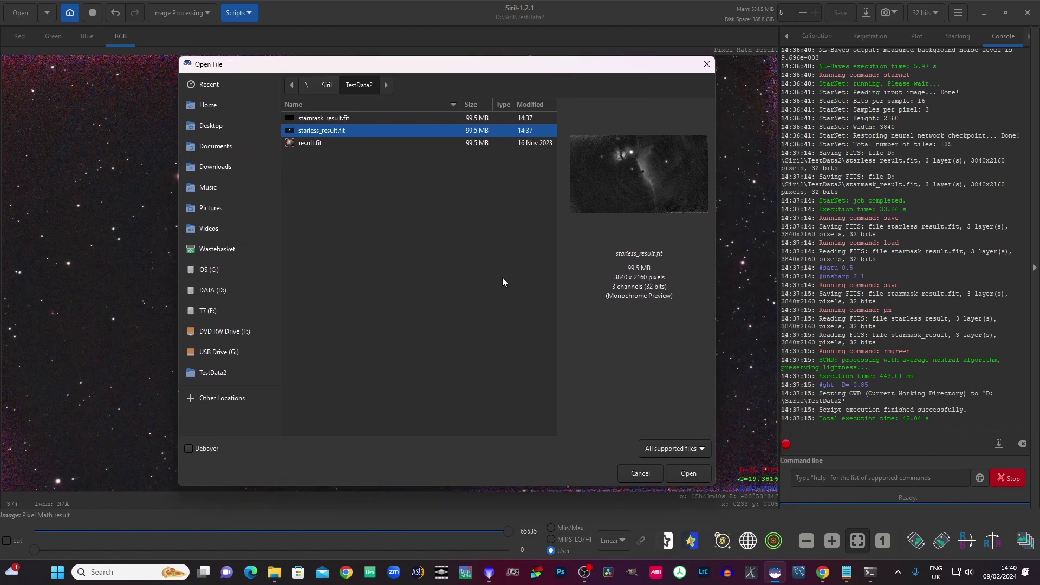
{"action": "left_click", "coordinate": [641, 473]}
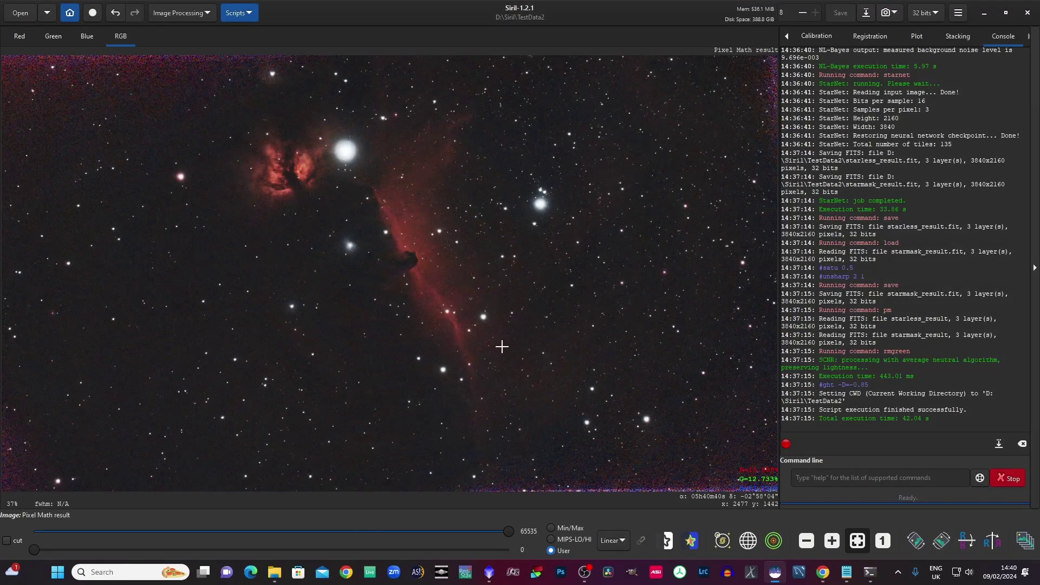